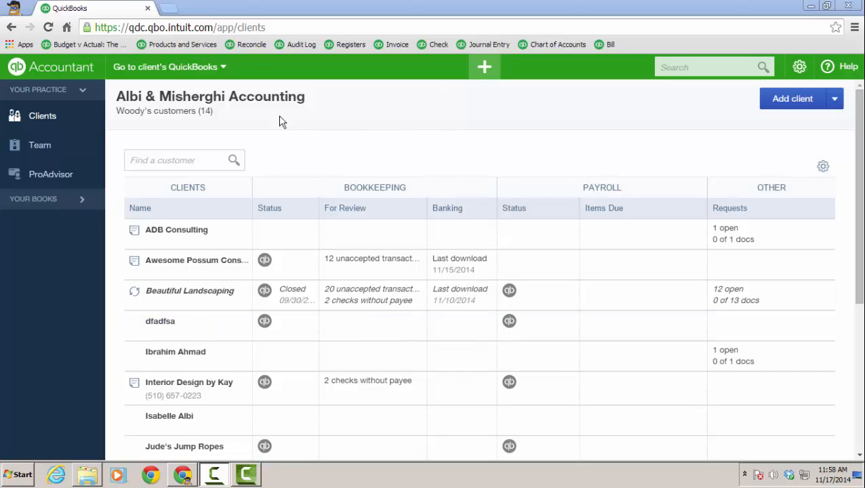
Open the Beautiful Landscaping client's books and go to its Reclassify Transactions tool
{"action": "left_click", "coordinate": [224, 69]}
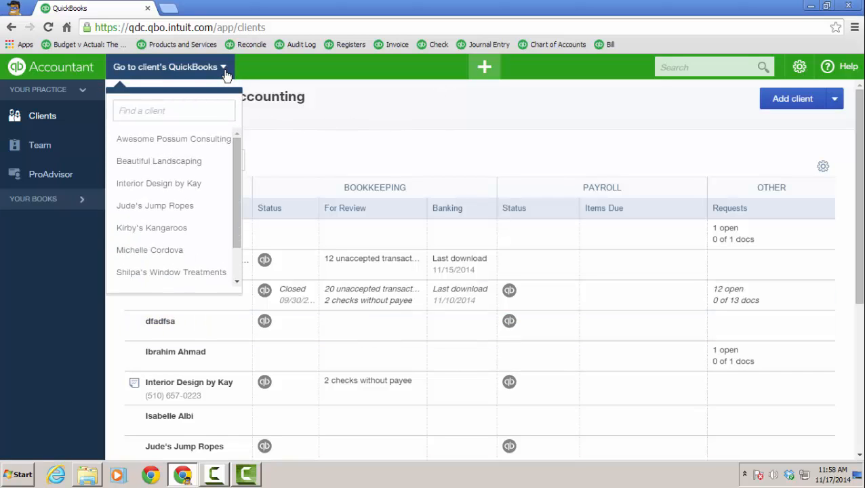
{"action": "left_click", "coordinate": [141, 161]}
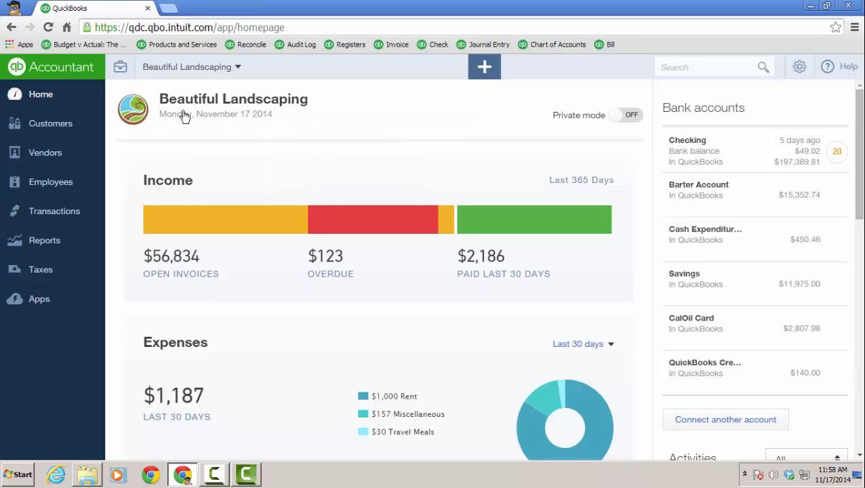
{"action": "left_click", "coordinate": [122, 69]}
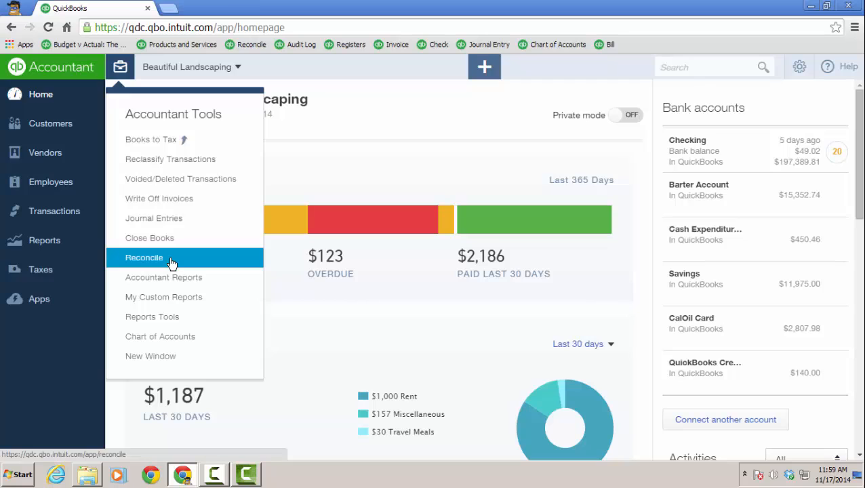
{"action": "left_click", "coordinate": [189, 166]}
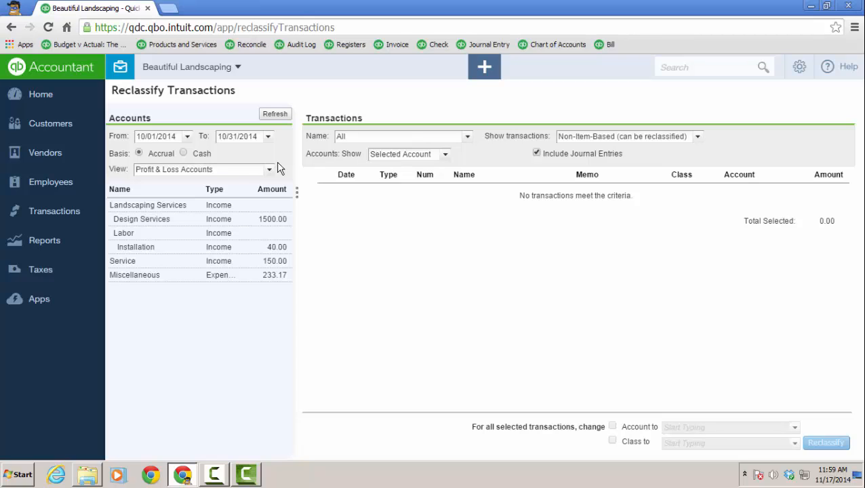
Select all transactions in the Miscellaneous expense account and choose Delivery Fee as the account to change them to
{"action": "left_click", "coordinate": [233, 275]}
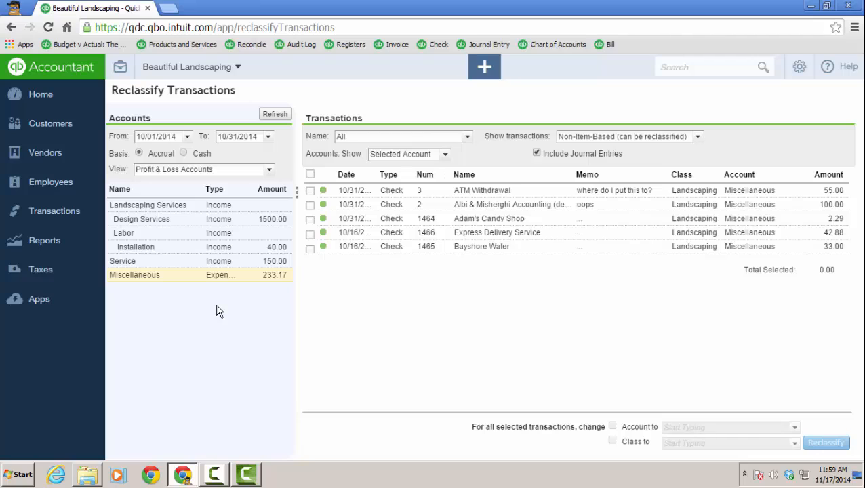
{"action": "left_click", "coordinate": [309, 174]}
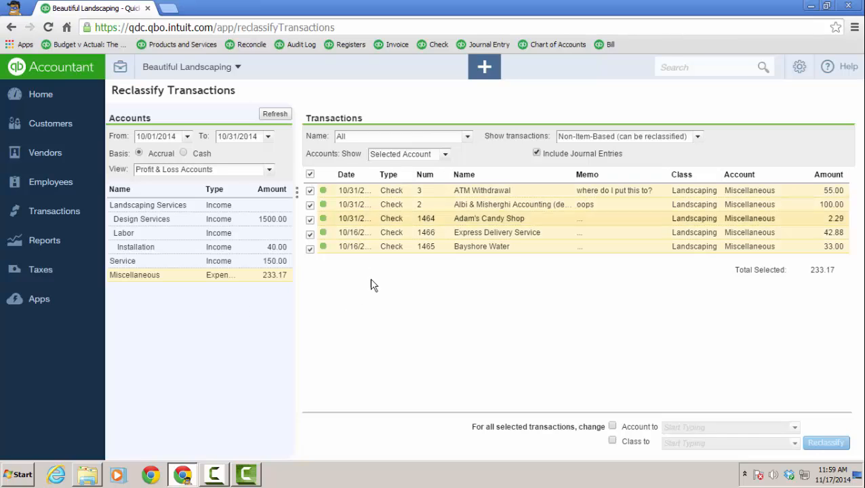
{"action": "left_click", "coordinate": [613, 427]}
{"action": "left_click", "coordinate": [794, 428]}
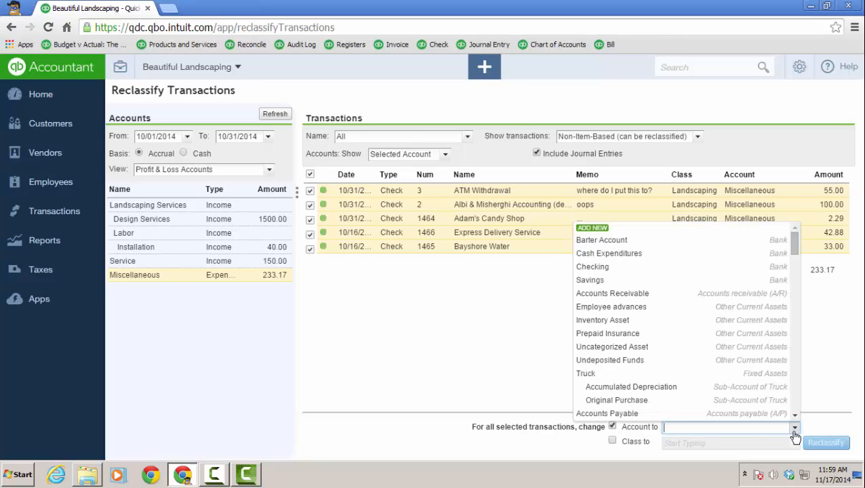
{"action": "scroll", "coordinate": [667, 332], "scroll_direction": "down", "scroll_amount": 5}
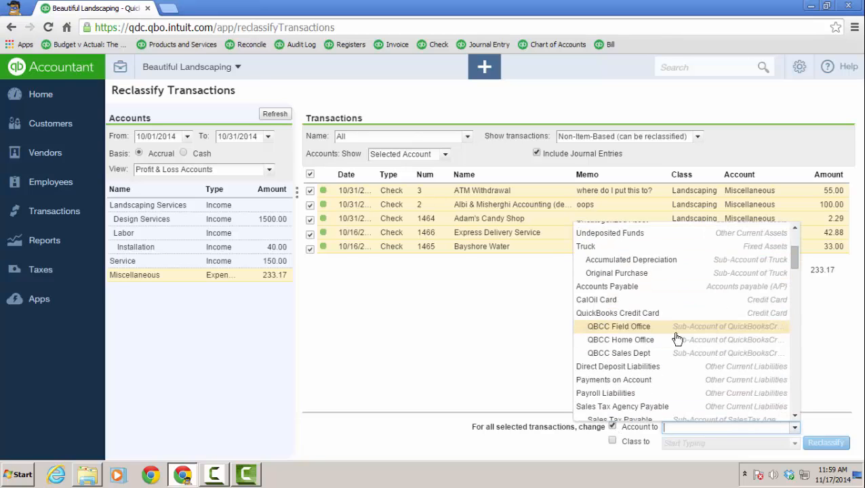
{"action": "scroll", "coordinate": [678, 342], "scroll_direction": "down", "scroll_amount": 8}
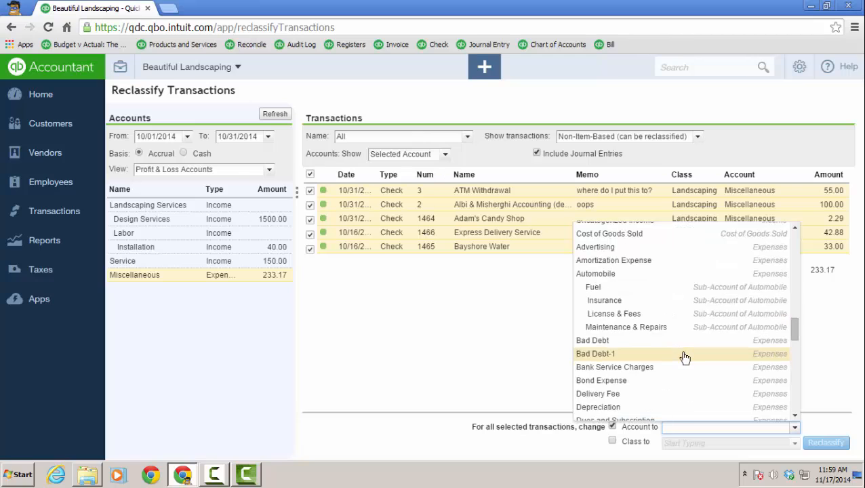
{"action": "left_click", "coordinate": [618, 393]}
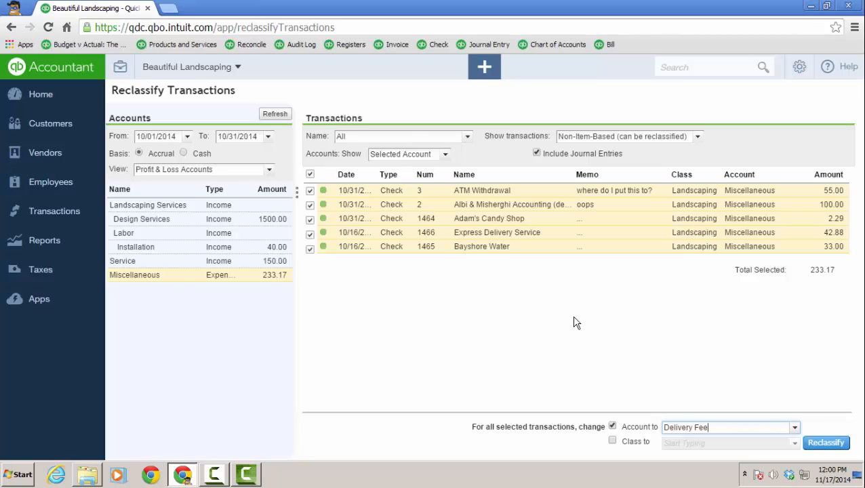
View the client's voided and deleted transactions and the list of invoices eligible for write-off
{"action": "left_click", "coordinate": [120, 67]}
{"action": "left_click", "coordinate": [150, 179]}
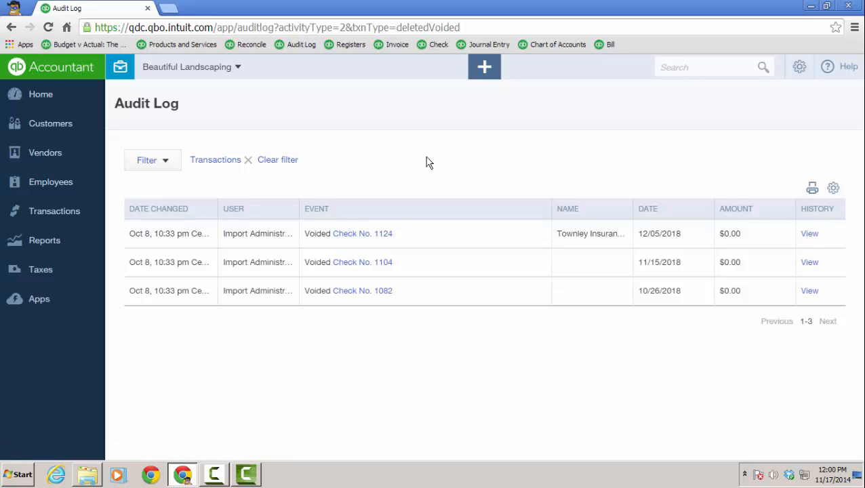
{"action": "left_click", "coordinate": [123, 68]}
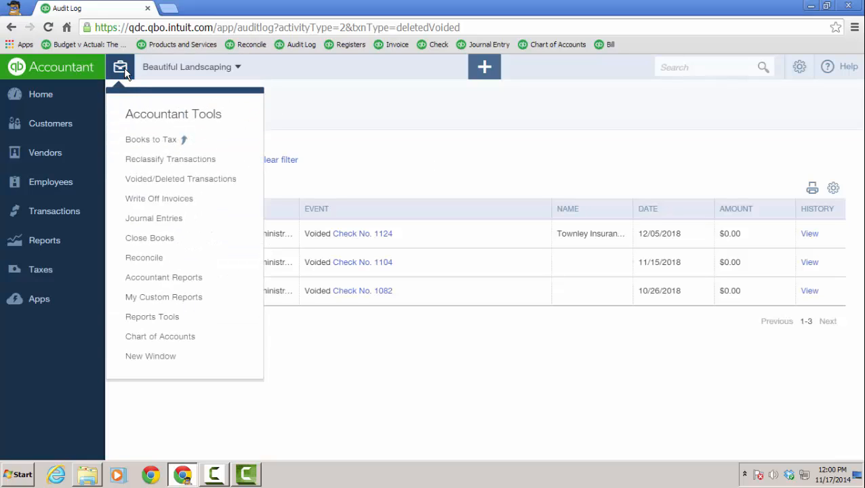
{"action": "left_click", "coordinate": [166, 197]}
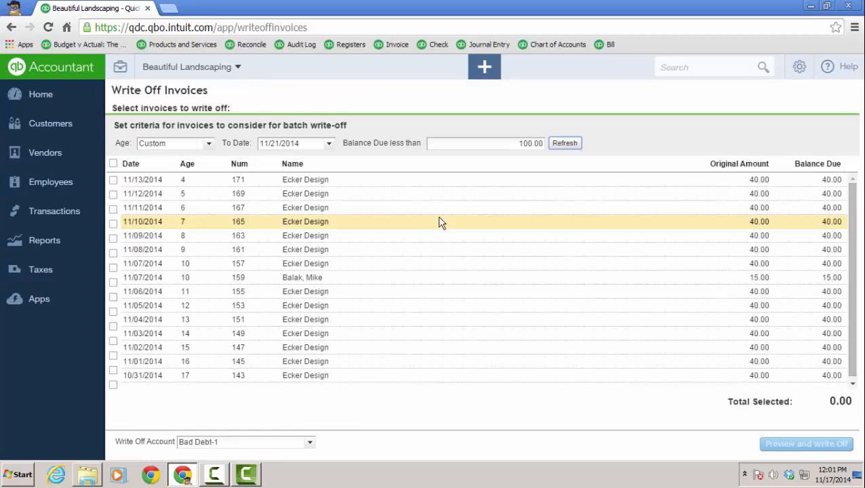
Start a journal entry marked as an adjusting journal entry, and discard it without saving
{"action": "left_click", "coordinate": [120, 66]}
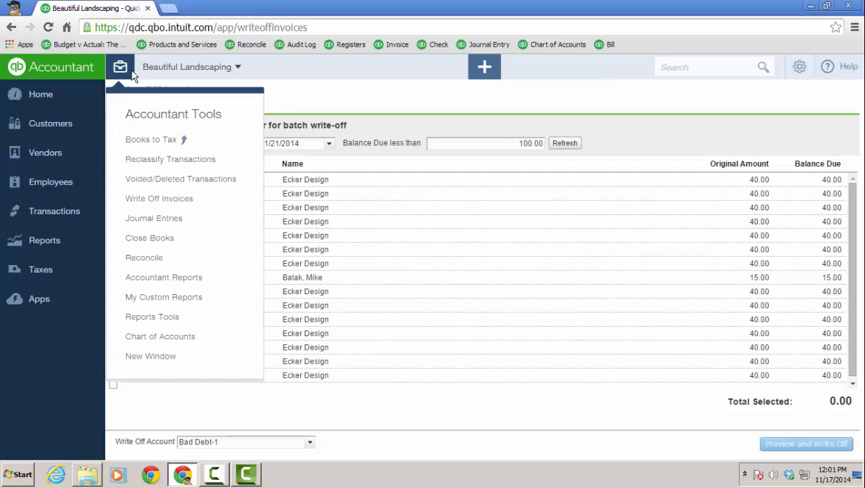
{"action": "left_click", "coordinate": [177, 220]}
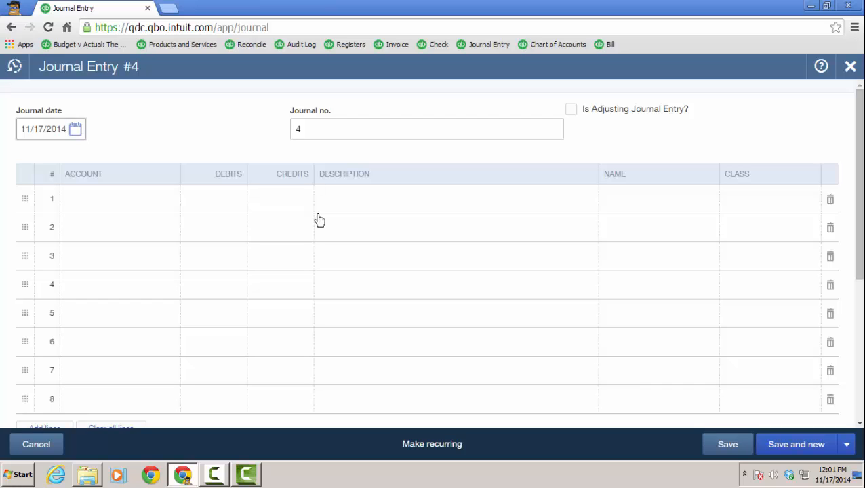
{"action": "left_click", "coordinate": [570, 110]}
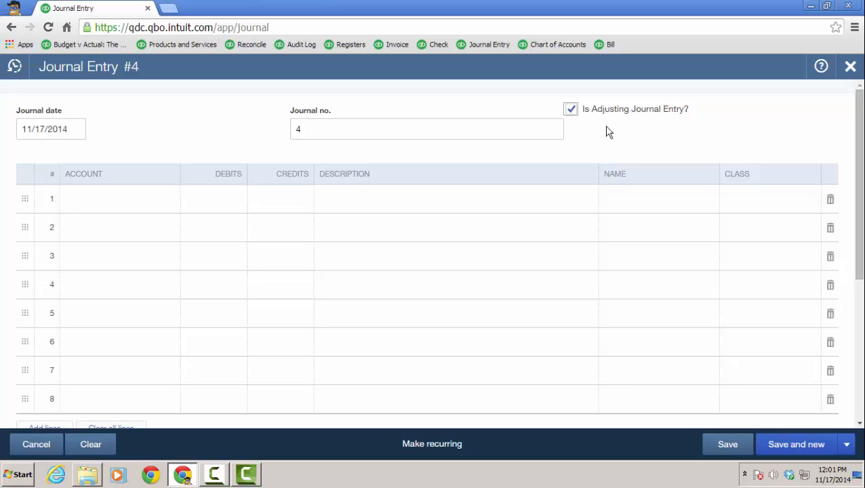
{"action": "left_click", "coordinate": [94, 448]}
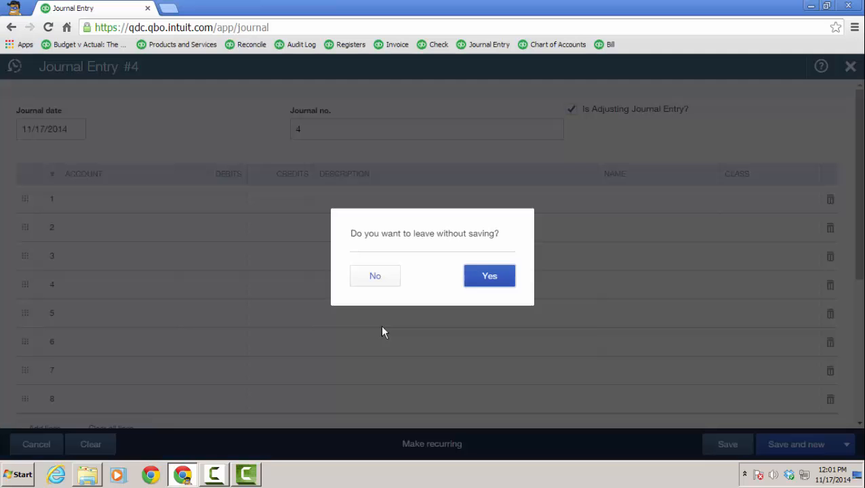
{"action": "left_click", "coordinate": [498, 278]}
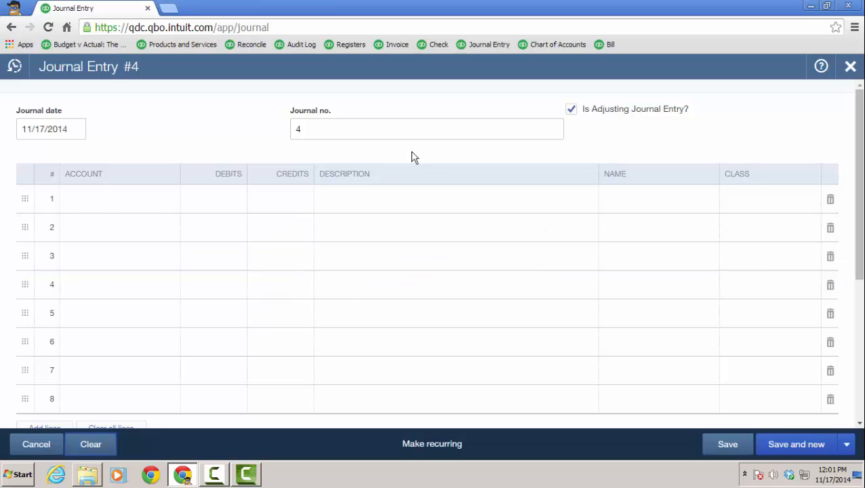
{"action": "left_click", "coordinate": [850, 67]}
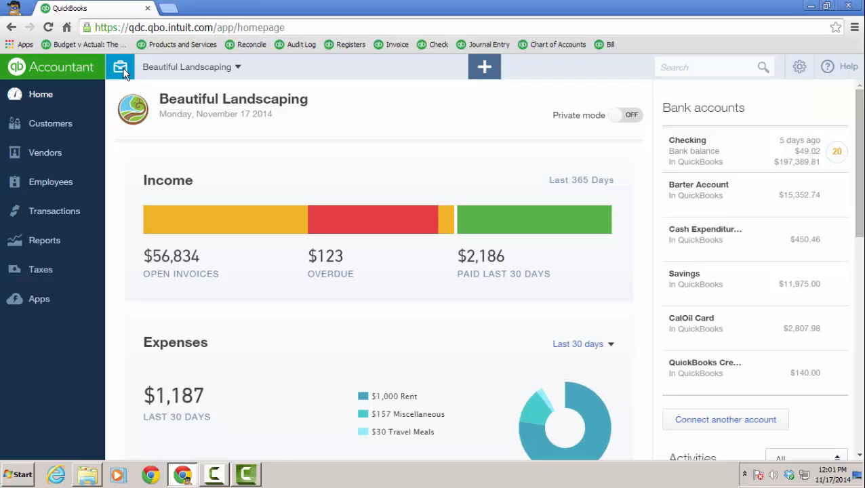
View the list of accountant reports available for the client
{"action": "left_click", "coordinate": [123, 70]}
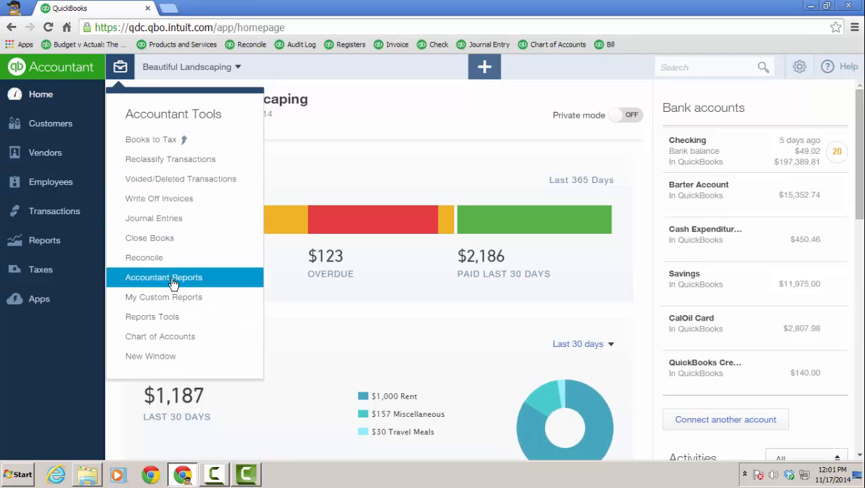
{"action": "left_click", "coordinate": [224, 281]}
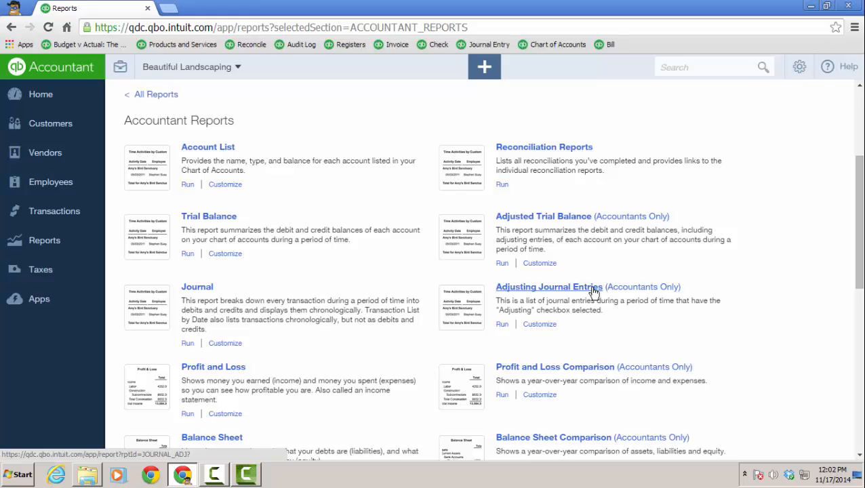
Examine the Close Books settings, including the options for allowing changes after the closing date, and leave without saving
{"action": "left_click", "coordinate": [120, 69]}
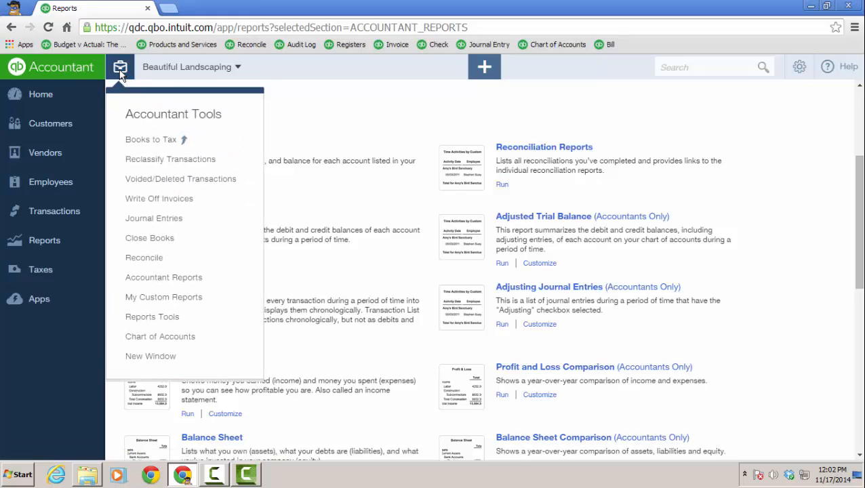
{"action": "left_click", "coordinate": [146, 238]}
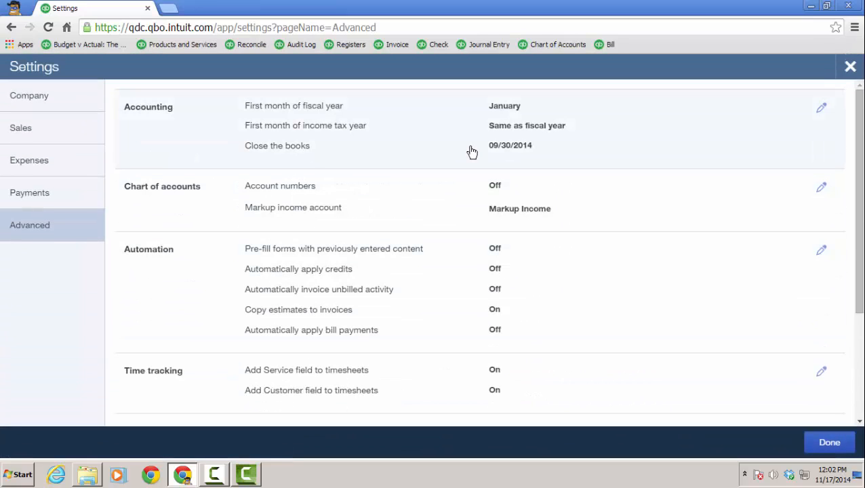
{"action": "left_click", "coordinate": [821, 111]}
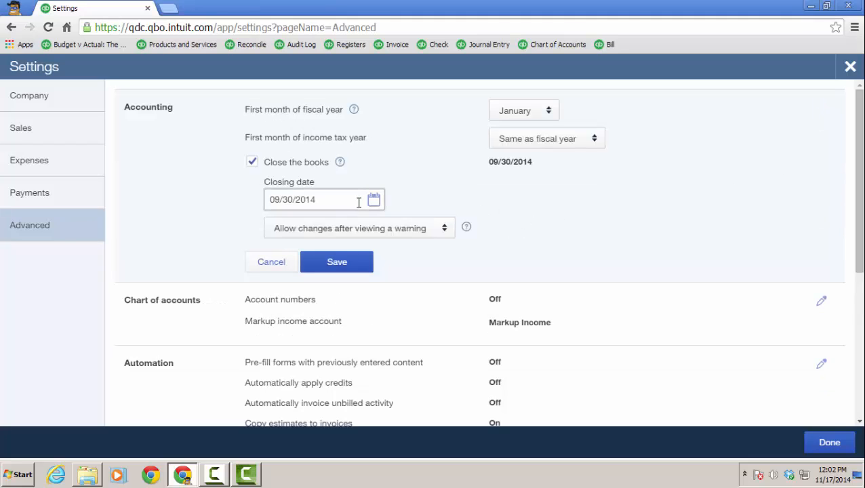
{"action": "left_click", "coordinate": [444, 229]}
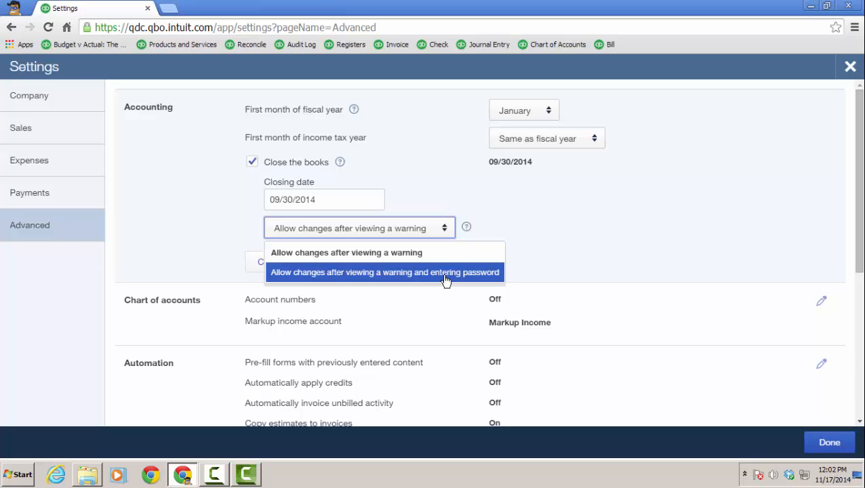
{"action": "left_click", "coordinate": [850, 67]}
View the Checking account's reconciliation history and the undo prompt for the 12/31/2017 statement, cancelling the undo
{"action": "left_click", "coordinate": [121, 67]}
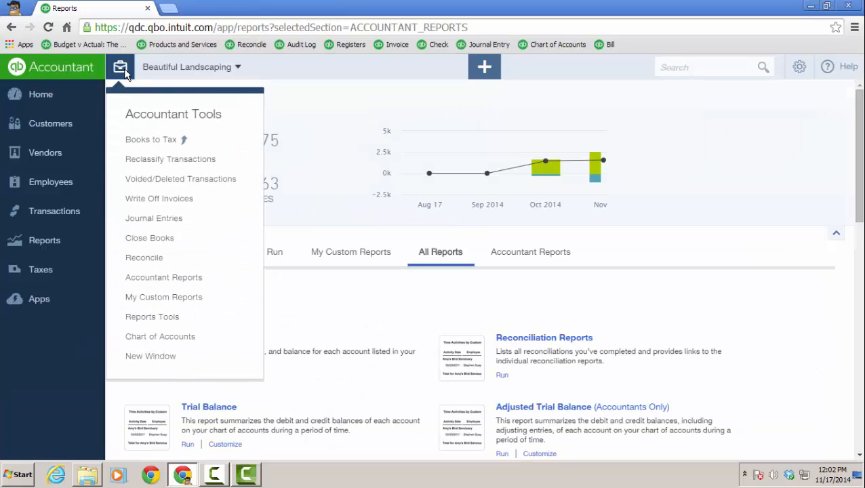
{"action": "left_click", "coordinate": [156, 256]}
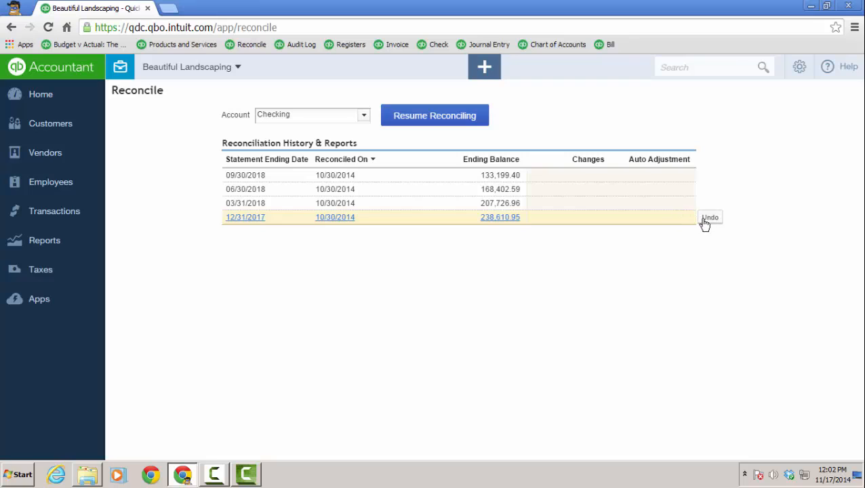
{"action": "left_click", "coordinate": [709, 218]}
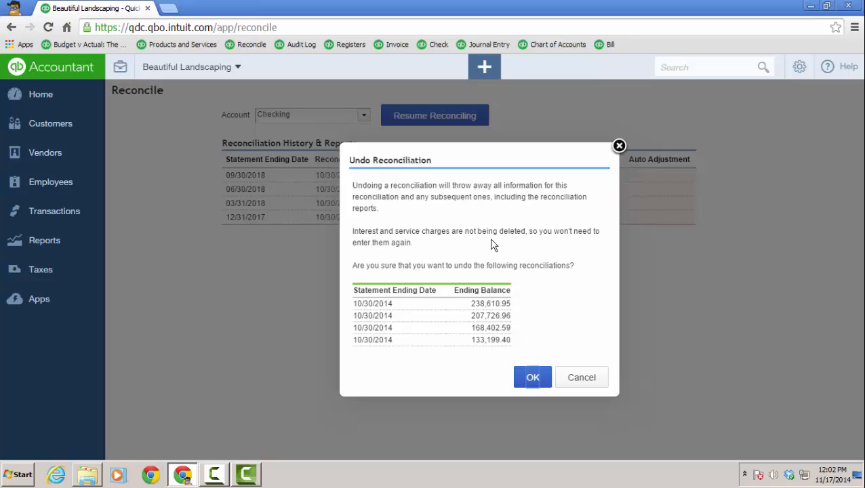
{"action": "left_click", "coordinate": [581, 378]}
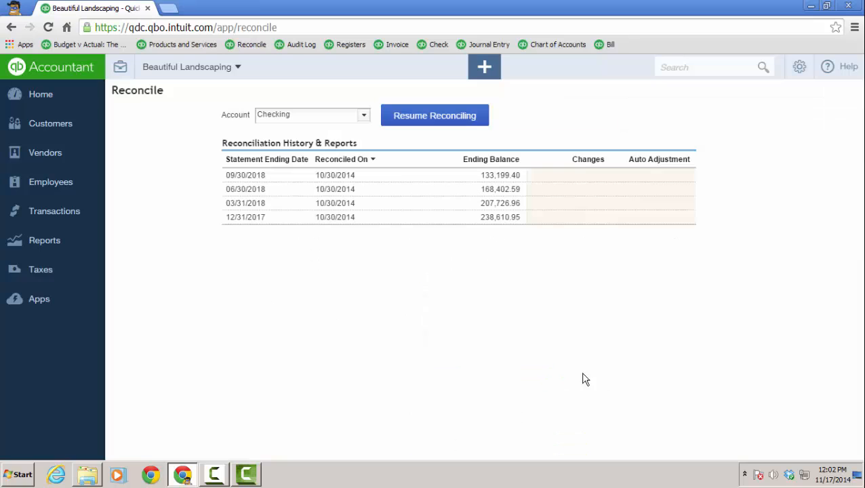
{"action": "mouse_move", "coordinate": [667, 204]}
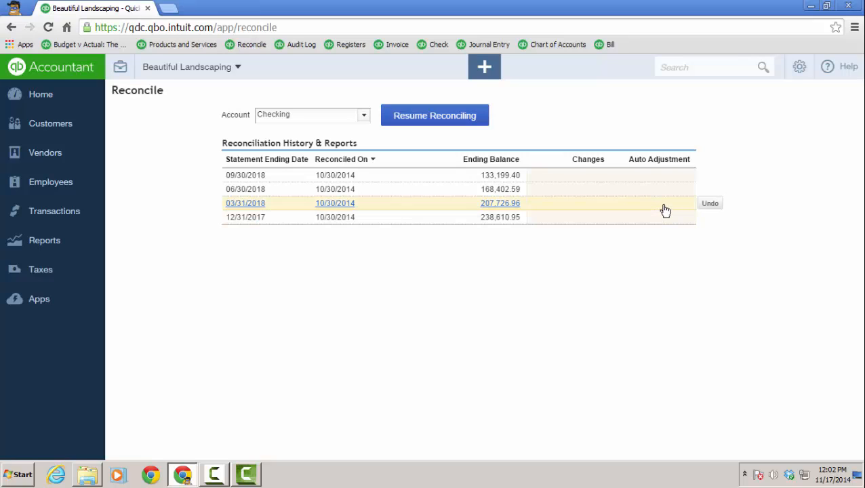
Open the Reports Tools page and dismiss the notice about items needing attention
{"action": "left_click", "coordinate": [122, 70]}
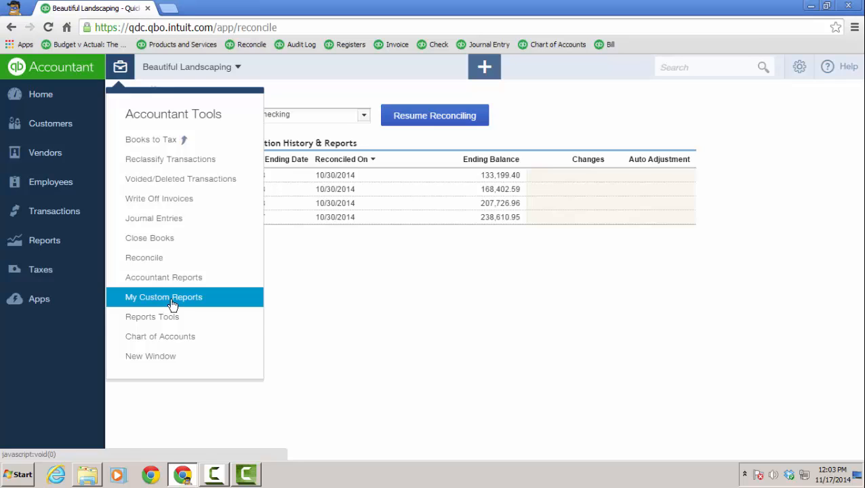
{"action": "left_click", "coordinate": [171, 323]}
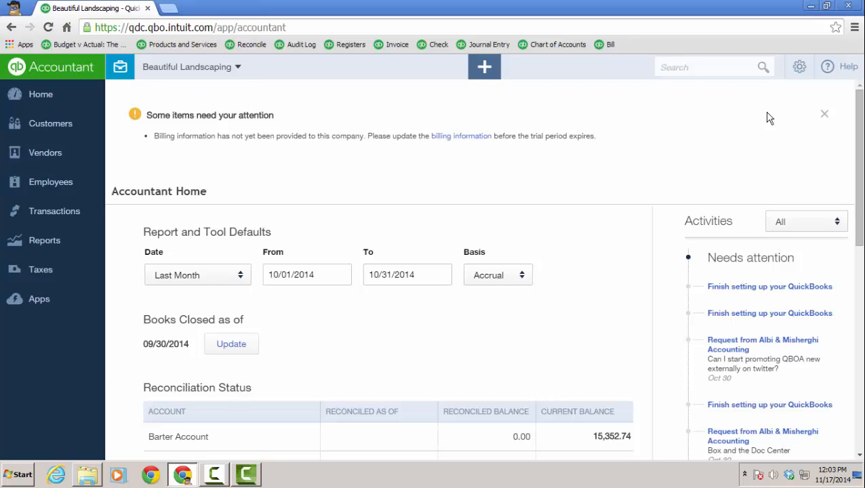
{"action": "left_click", "coordinate": [824, 113]}
Open the client's books in a new window and duplicate the original browser tab
{"action": "left_click", "coordinate": [118, 68]}
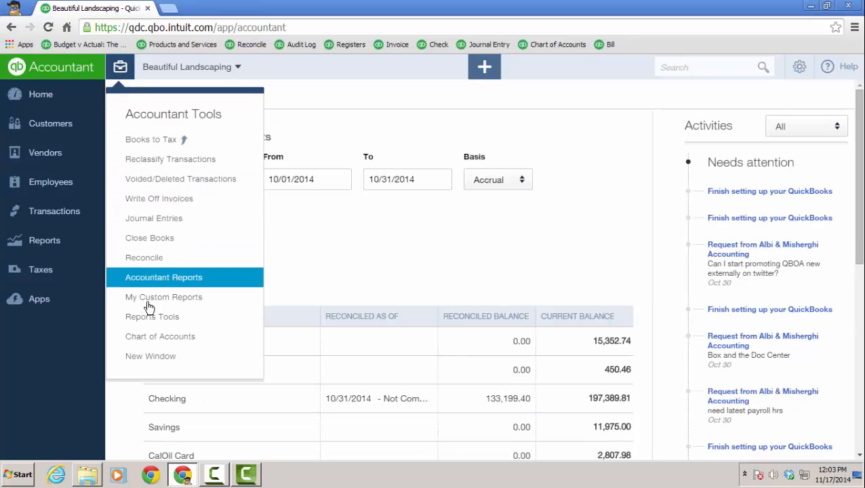
{"action": "left_click", "coordinate": [153, 356]}
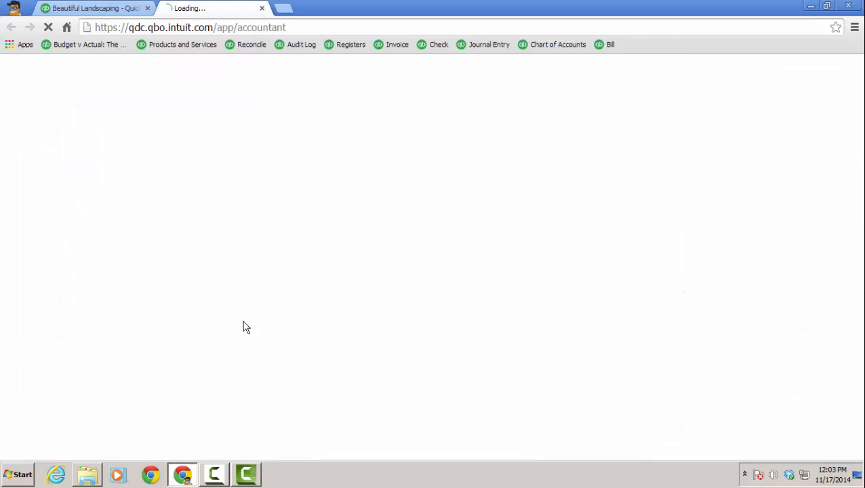
{"action": "right_click", "coordinate": [120, 11]}
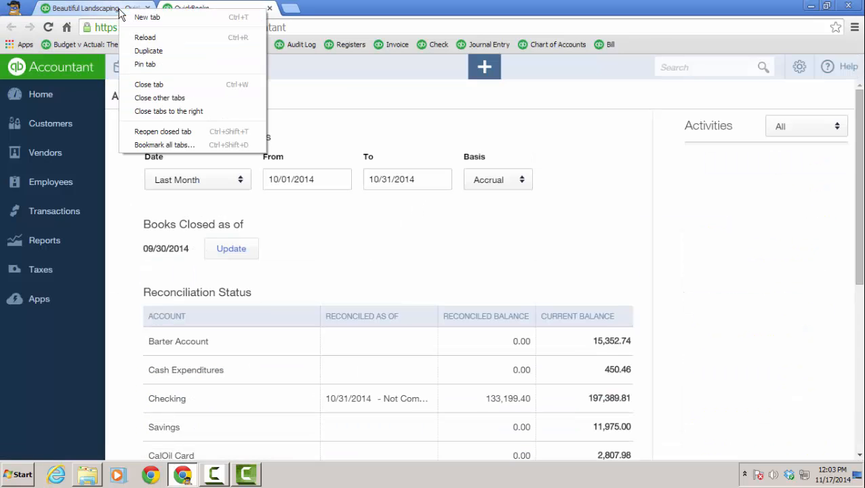
{"action": "left_click", "coordinate": [152, 52]}
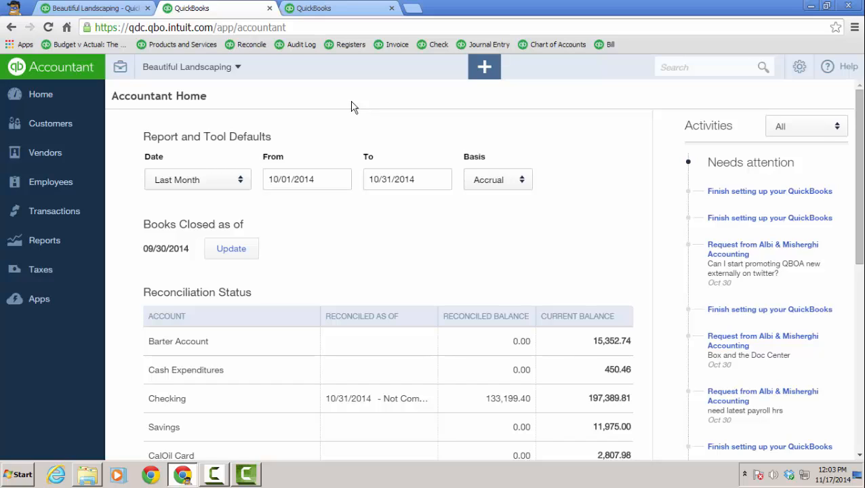
Return to the client's home page and bring up the Accountant Tools list
{"action": "left_click", "coordinate": [57, 96]}
{"action": "left_click", "coordinate": [120, 67]}
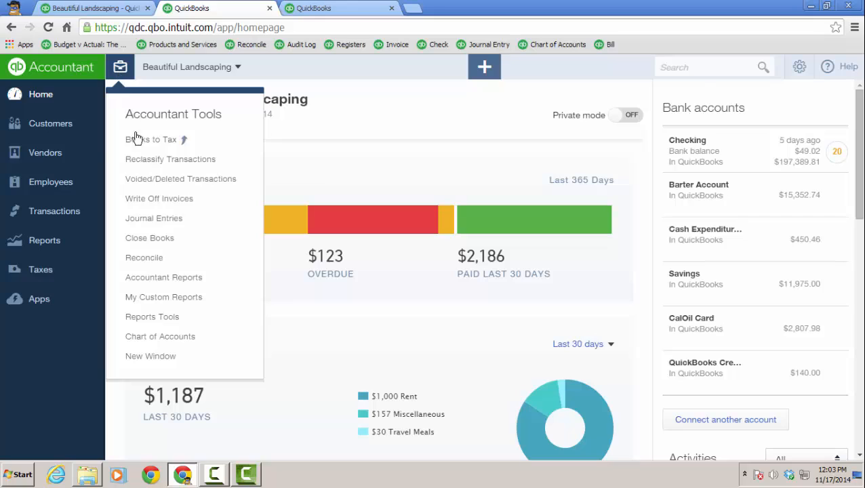